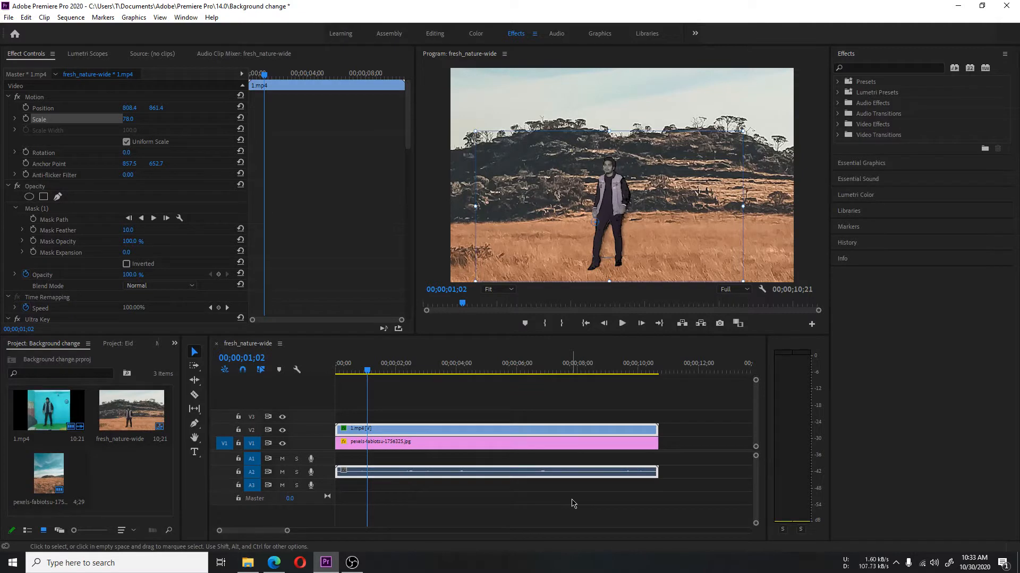
# Step: Select the keyed actor clip on V2 and search the Effects panel for 'shadow'
pyautogui.click(432, 431)
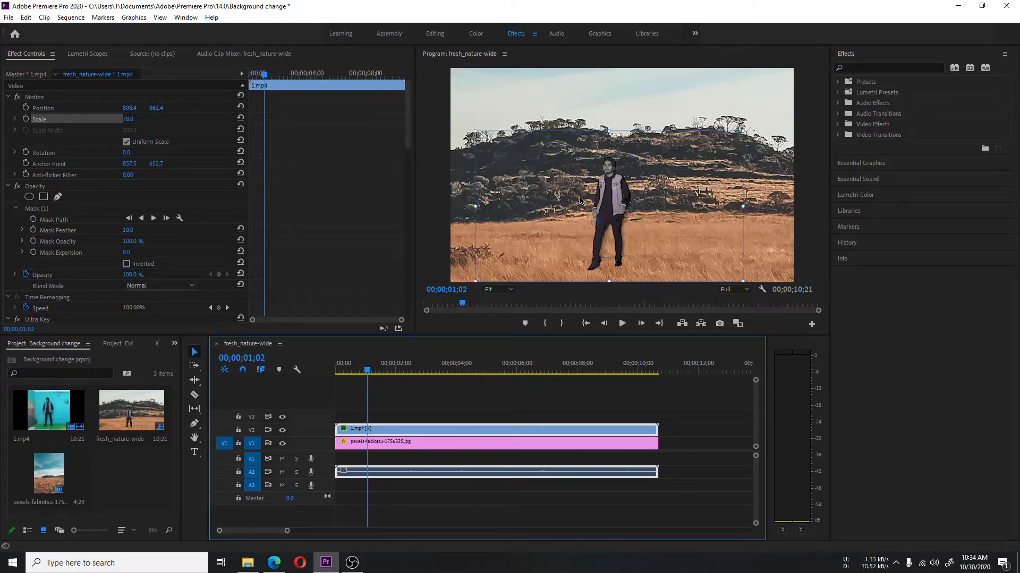
pyautogui.click(442, 443)
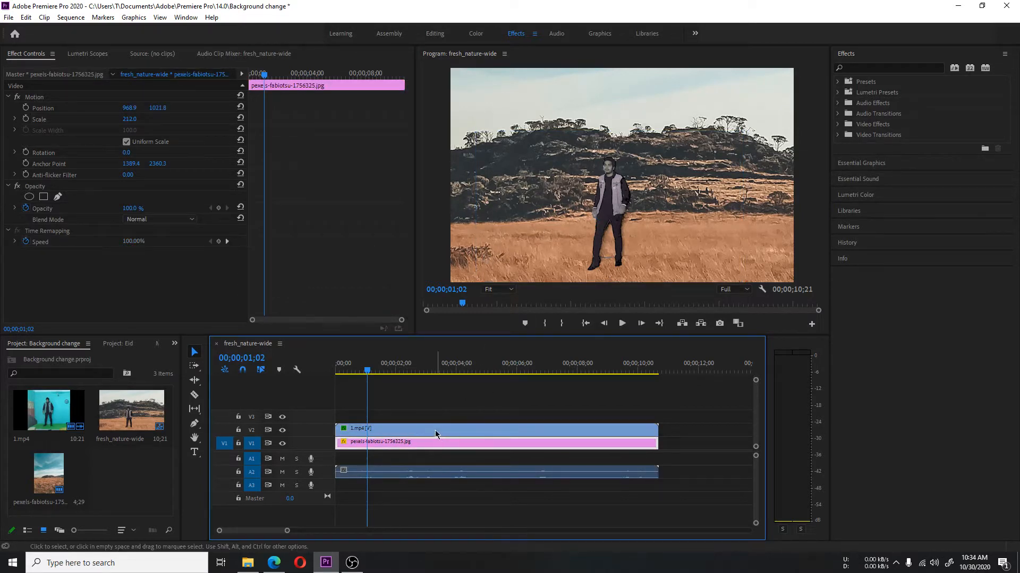
pyautogui.click(435, 430)
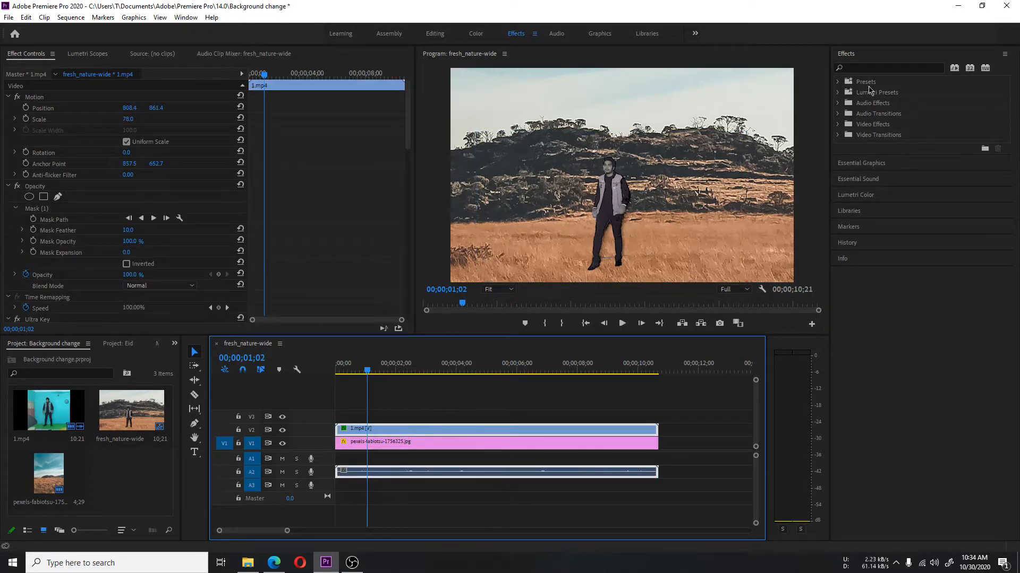
pyautogui.click(866, 68)
pyautogui.write('s')
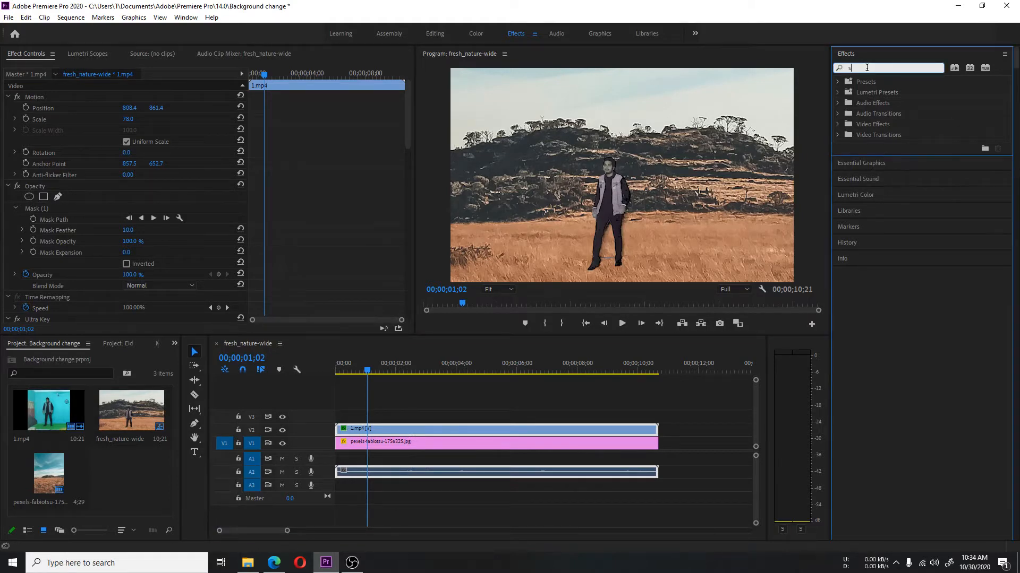
pyautogui.write('hadow')
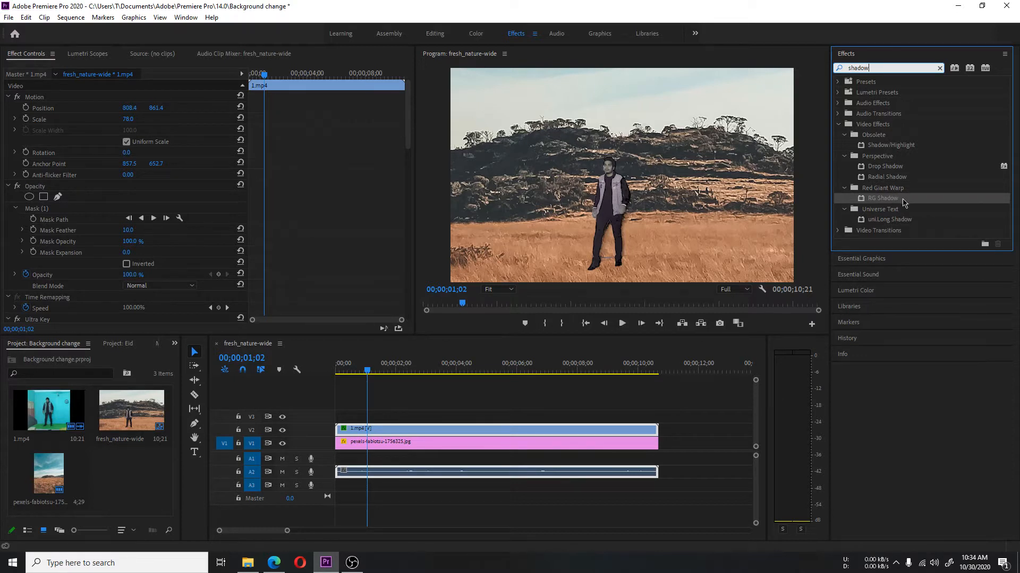
# Step: Apply RG Shadow to the actor clip and bring up its clip options
pyautogui.moveTo(904, 202); pyautogui.dragTo(438, 432)
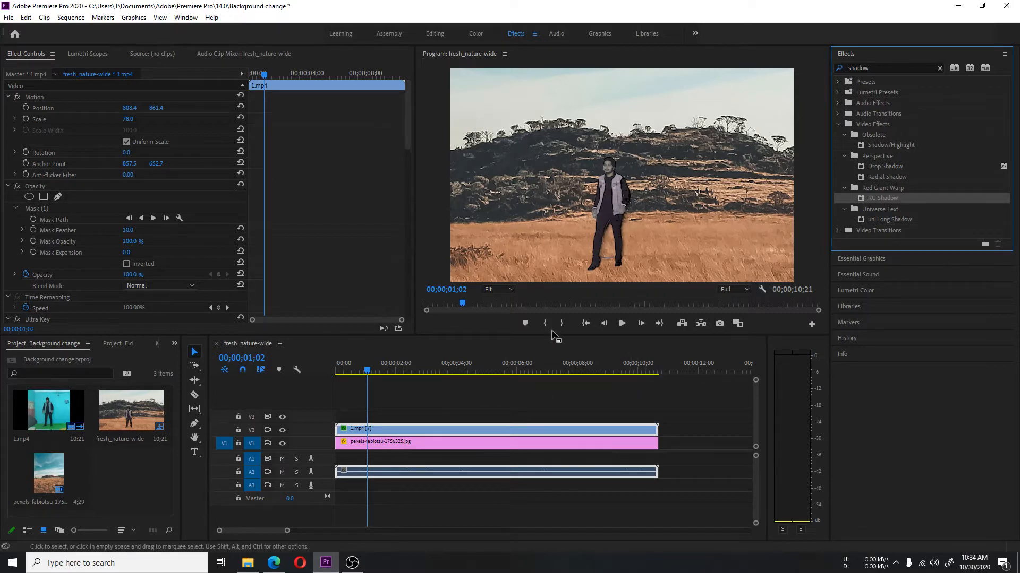
pyautogui.click(442, 431)
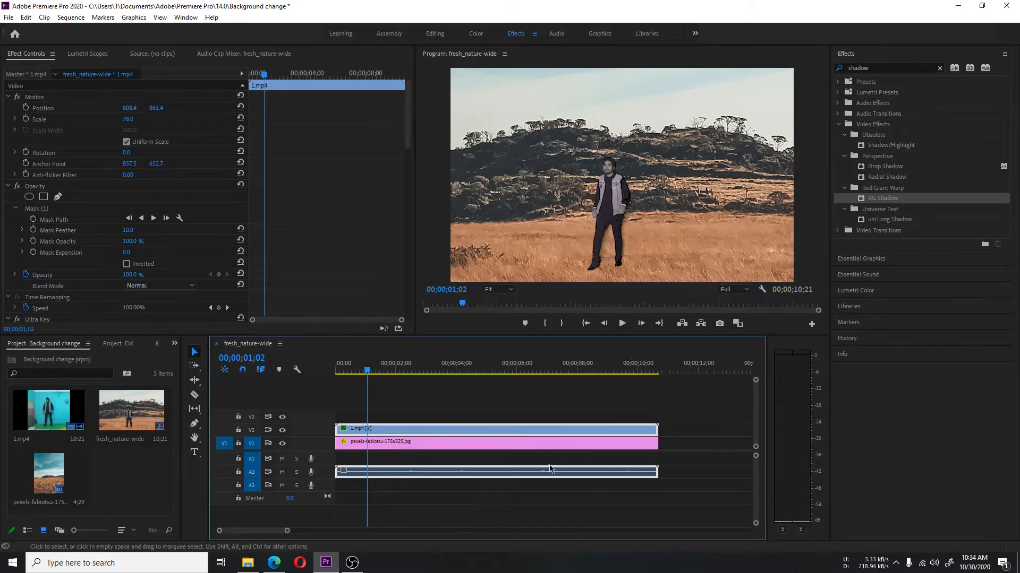
pyautogui.rightClick(489, 431)
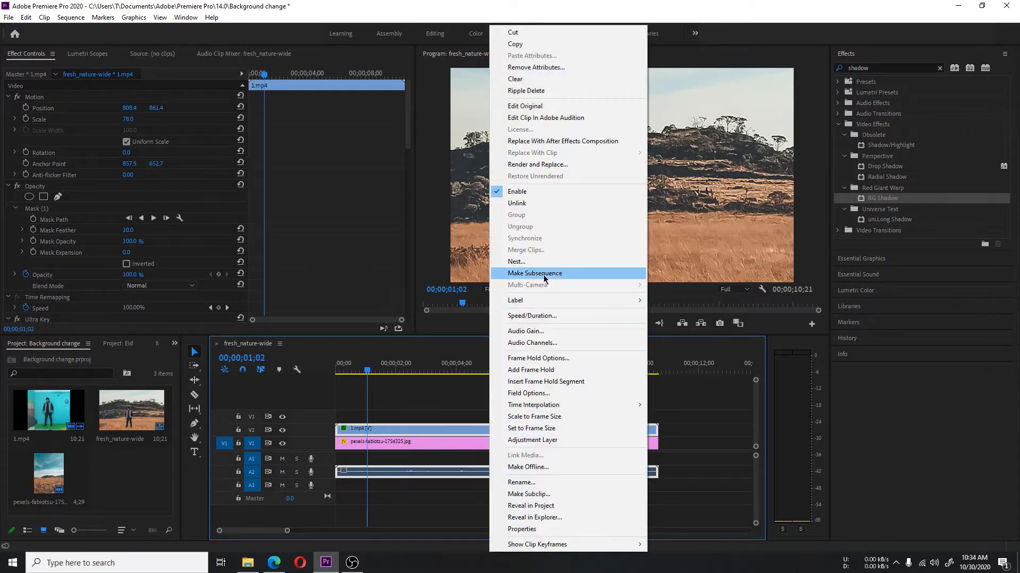
# Step: Nest the actor clip as 'Nested Sequence 02' with the default name
pyautogui.click(553, 285)
pyautogui.click(483, 292)
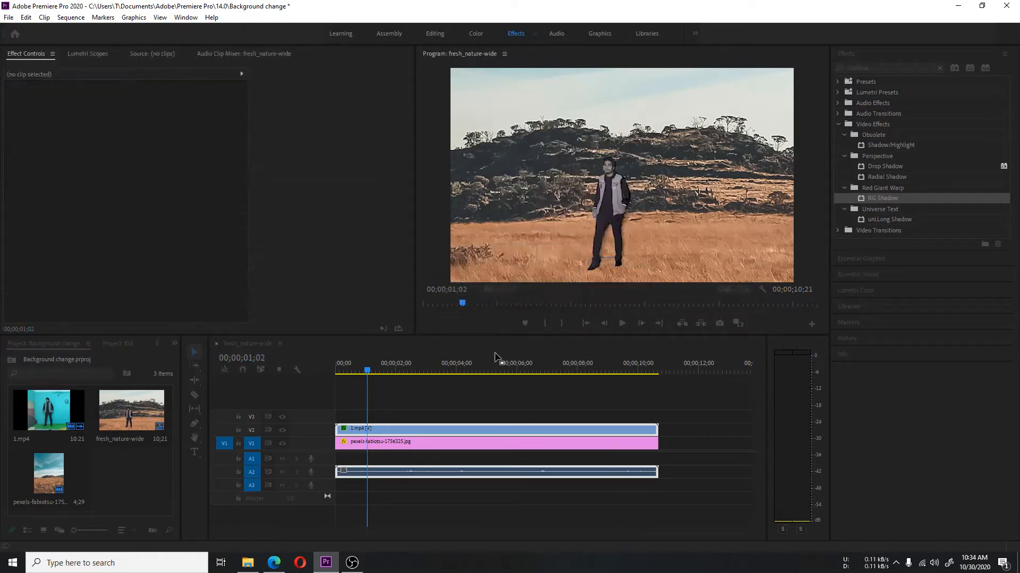
pyautogui.click(445, 429)
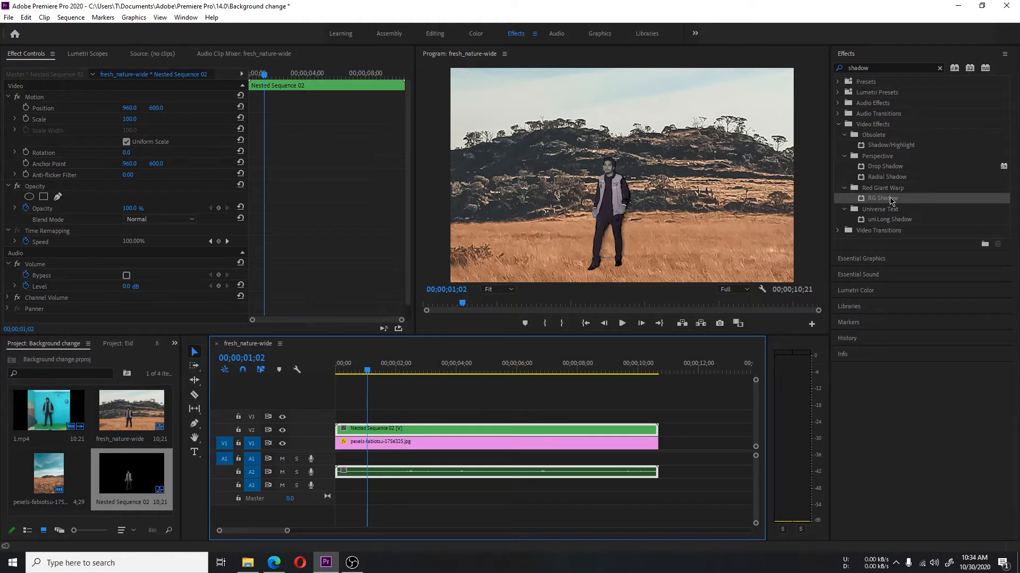
# Step: Apply RG Shadow to Nested Sequence 02 and lower Baseline Start to 318
pyautogui.moveTo(881, 198); pyautogui.dragTo(151, 271)
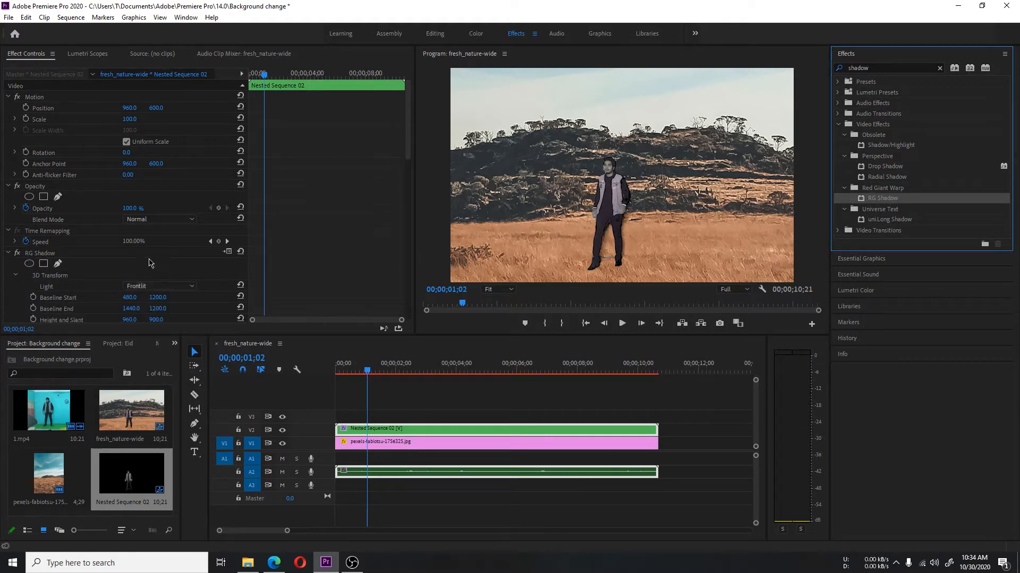
pyautogui.scroll(-3, 148, 263)
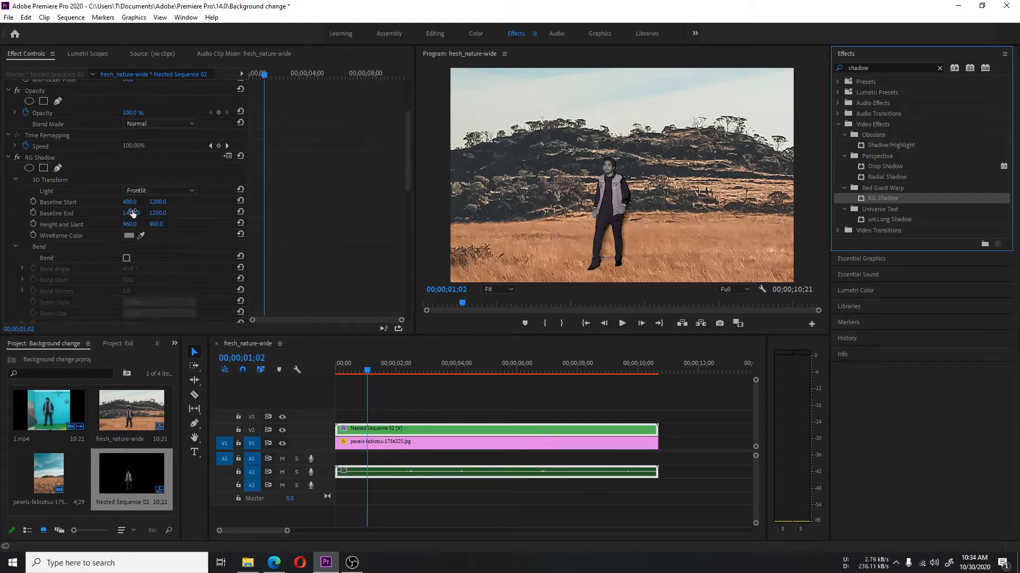
pyautogui.moveTo(130, 203)
pyautogui.mouseDown()
pyautogui.moveTo(145, 202)
pyautogui.moveTo(127, 203)
pyautogui.mouseUp()
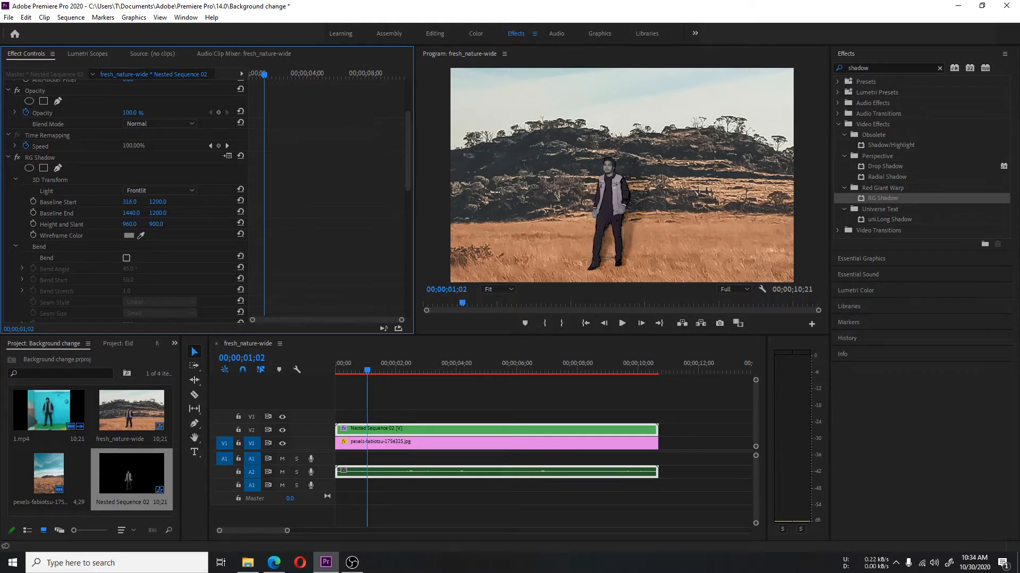
pyautogui.moveTo(128, 202); pyautogui.dragTo(111, 202)
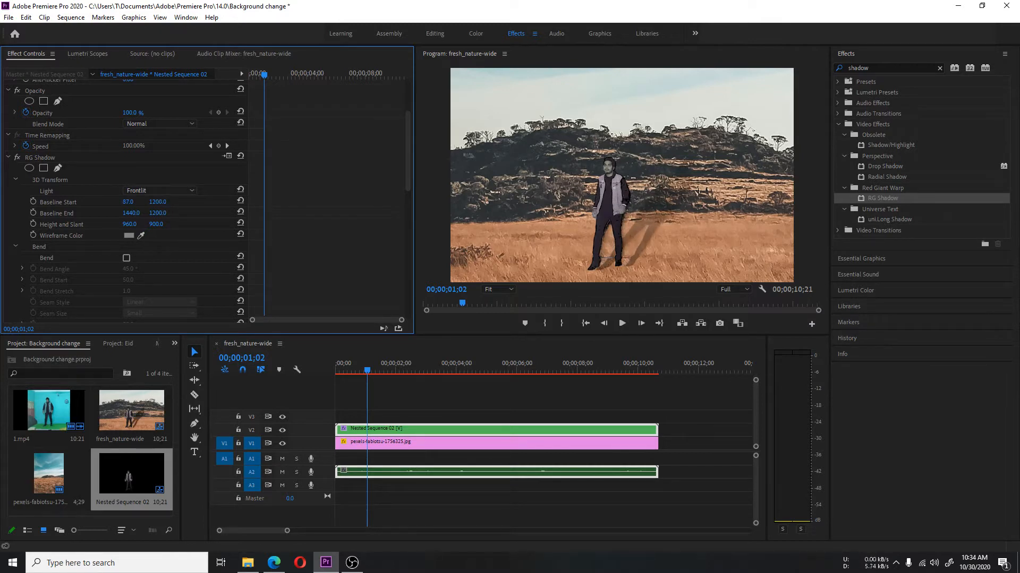
# Step: Set Baseline Start to -302, 816 and Baseline End to 1400, 1158 so the shadow falls right
pyautogui.moveTo(158, 202); pyautogui.dragTo(154, 201)
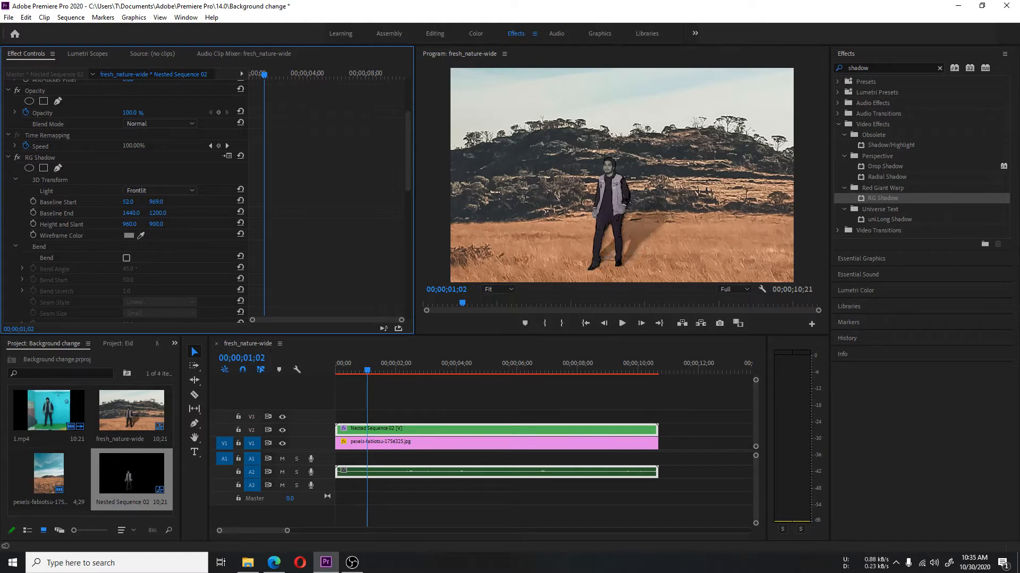
pyautogui.moveTo(128, 201); pyautogui.dragTo(154, 201)
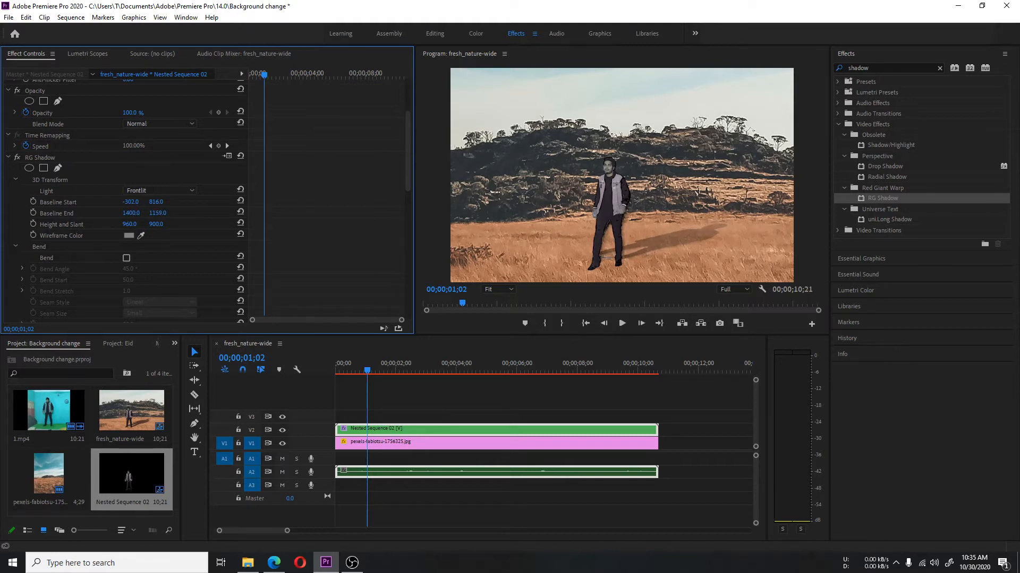
# Step: Refine the shadow to Baseline End 1400, 1256, Height/Slant 925, 955 and Baseline Start -229
pyautogui.moveTo(157, 212); pyautogui.dragTo(160, 212)
pyautogui.moveTo(157, 212); pyautogui.dragTo(161, 213)
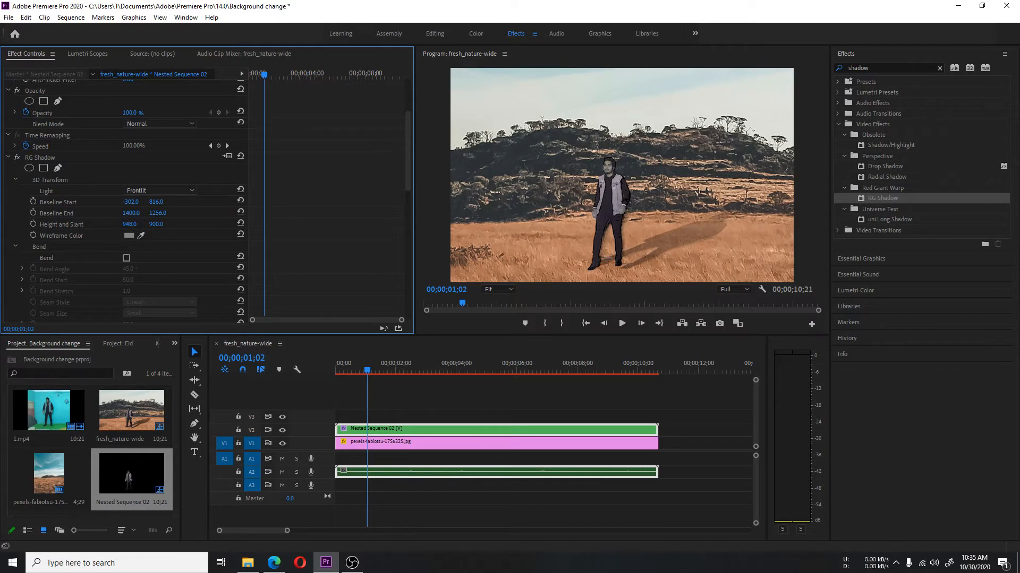
pyautogui.moveTo(130, 224); pyautogui.dragTo(159, 224)
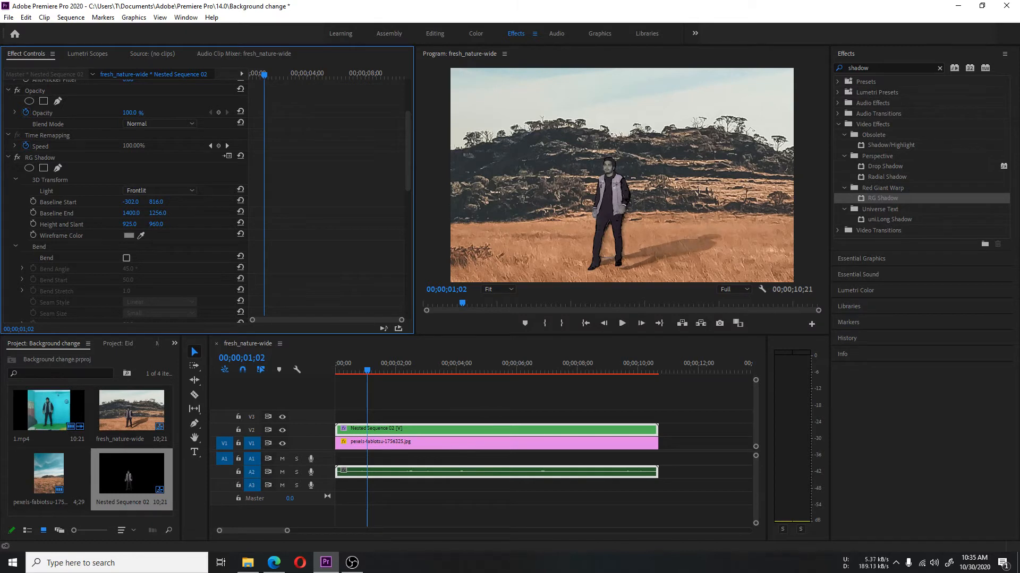
pyautogui.moveTo(159, 224); pyautogui.dragTo(158, 224)
pyautogui.moveTo(131, 202); pyautogui.dragTo(133, 202)
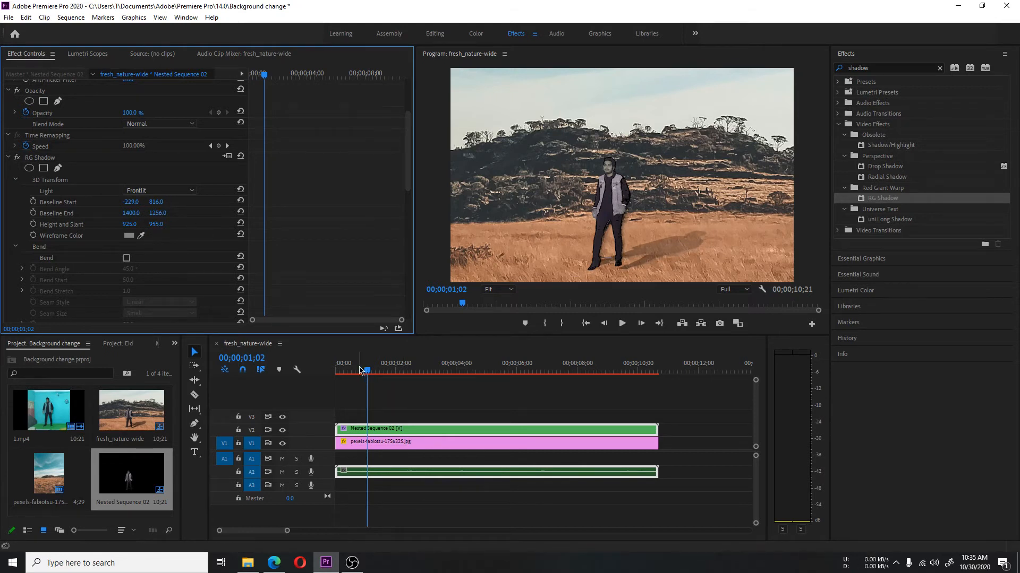
pyautogui.click(334, 368)
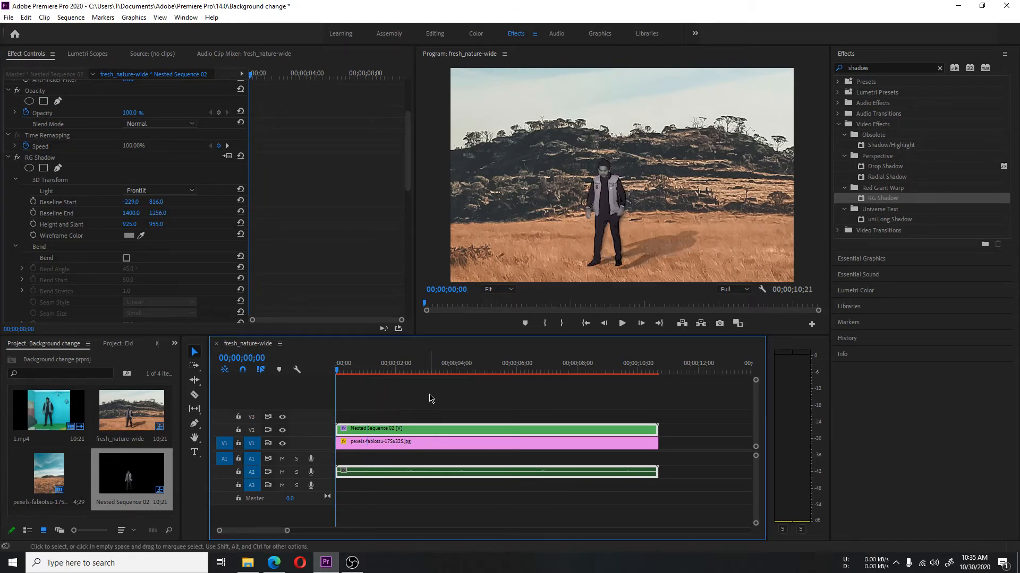